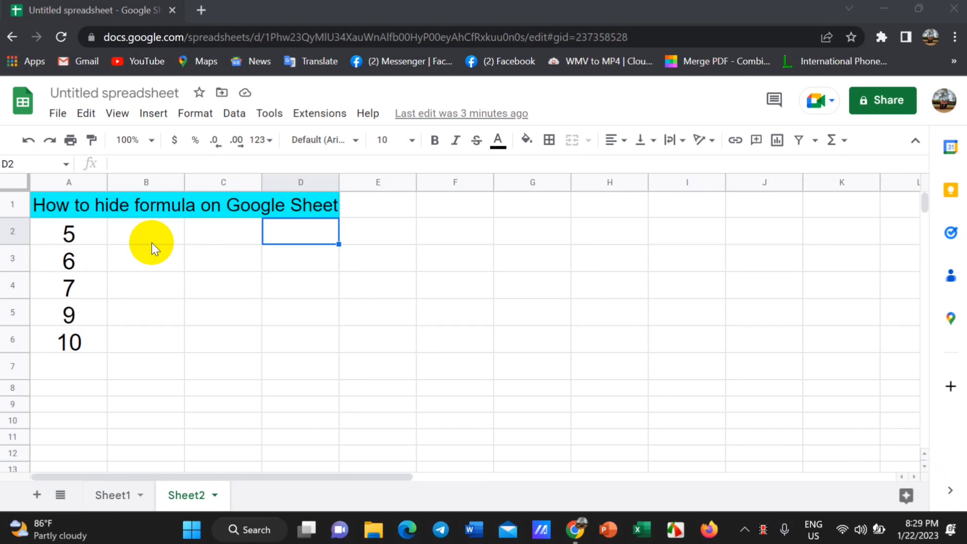
Check the numbers in A2:A6 (5, 6, 9 and more), then select empty cell A7.
{"action": "left_click", "coordinate": [73, 236]}
{"action": "left_click", "coordinate": [73, 261]}
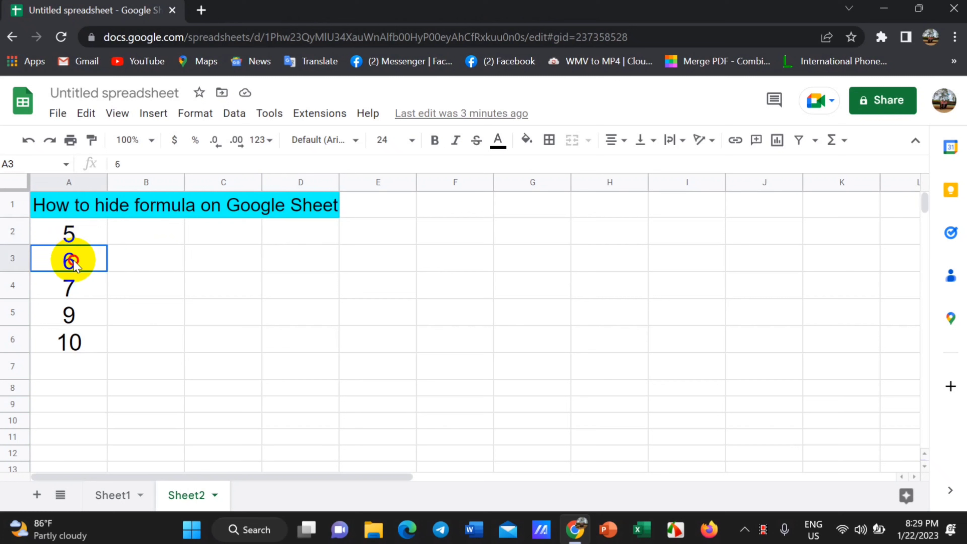
{"action": "left_click", "coordinate": [72, 287]}
{"action": "left_click", "coordinate": [75, 315]}
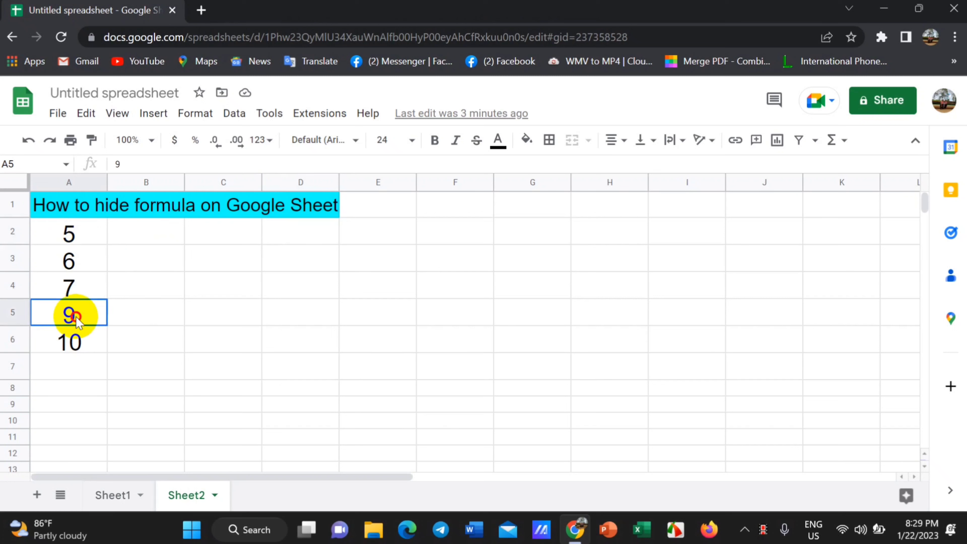
{"action": "left_click", "coordinate": [77, 345]}
{"action": "left_click", "coordinate": [77, 367]}
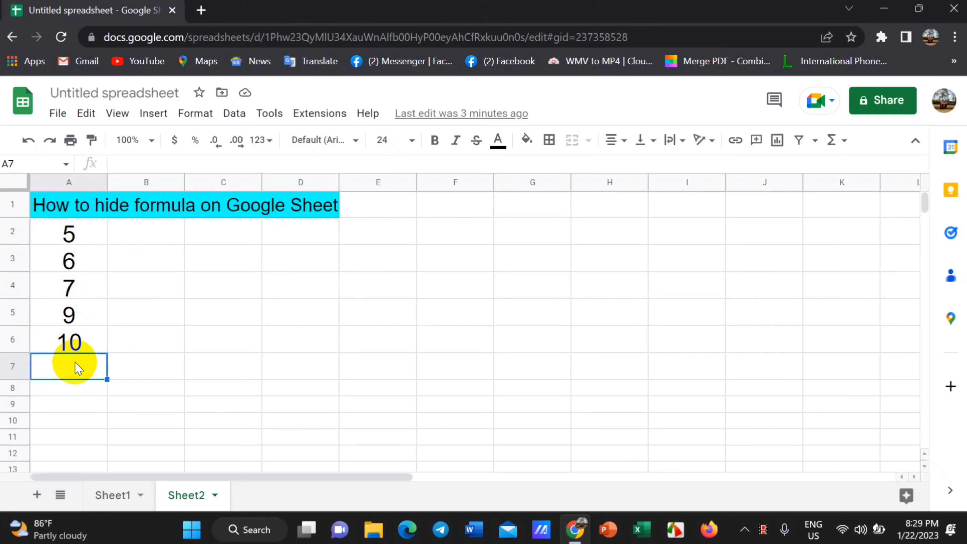
Enter =sum(A2:A6) in A7 so it shows the total 37.
{"action": "type", "text": "="}
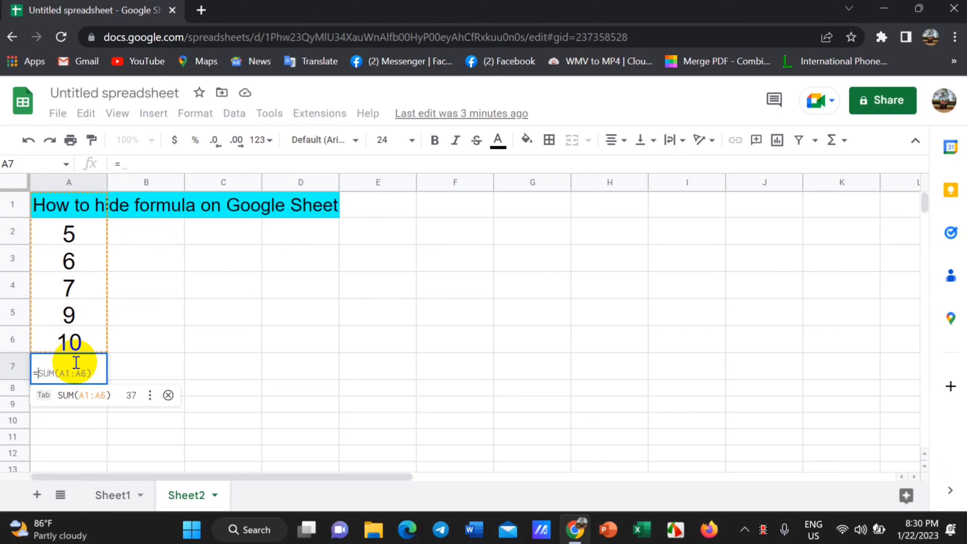
{"action": "type", "text": "s"}
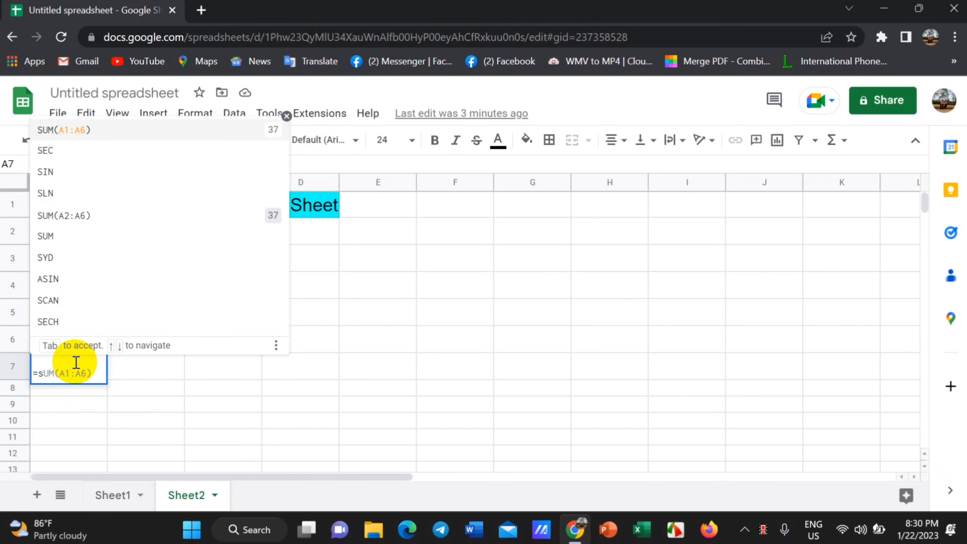
{"action": "type", "text": "um"}
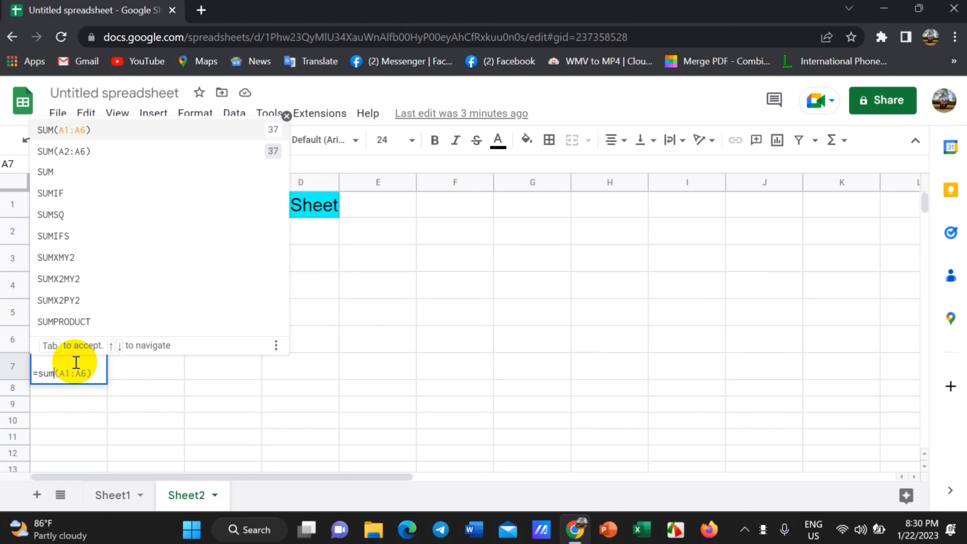
{"action": "key", "text": "Tab"}
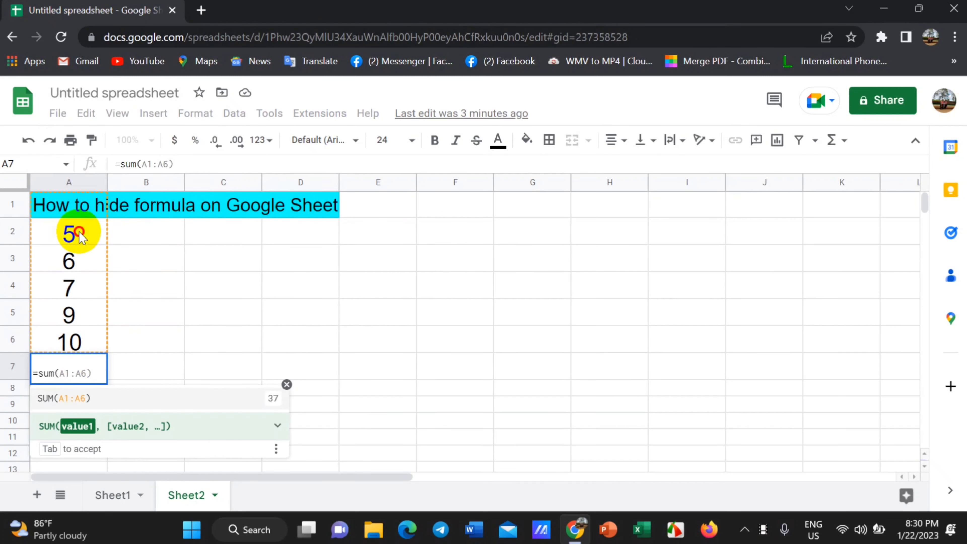
{"action": "left_click_drag", "start_coordinate": [78, 232], "coordinate": [78, 342]}
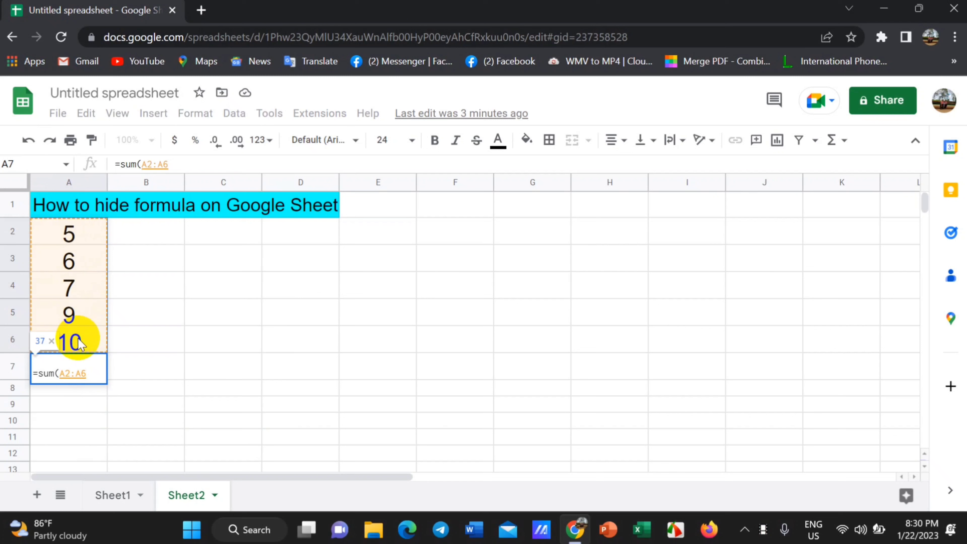
{"action": "type", "text": ")"}
{"action": "left_click", "coordinate": [71, 386]}
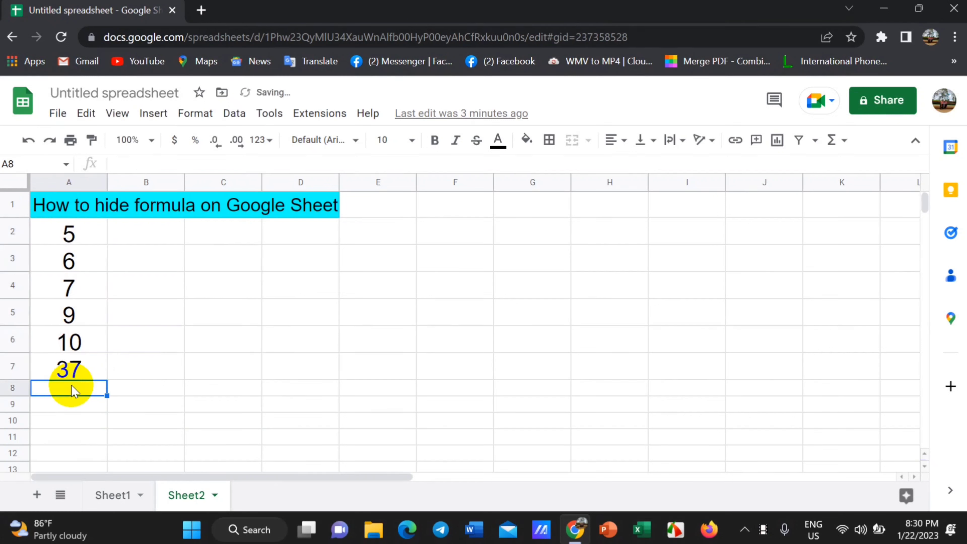
{"action": "left_click", "coordinate": [78, 367]}
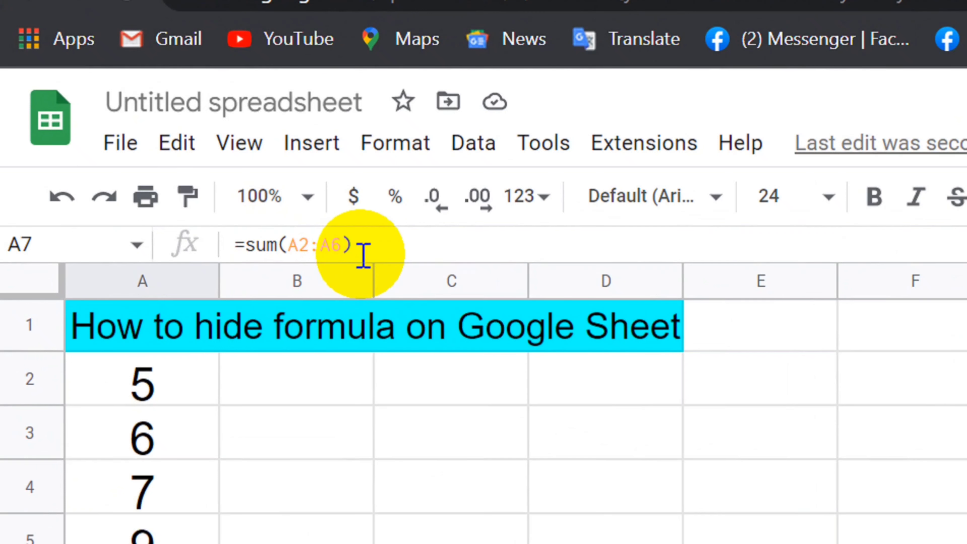
Rewrite A7's formula as ={"";sum(A2:A6)} so A7 is blank and 37 moves to A8.
{"action": "left_click", "coordinate": [251, 246]}
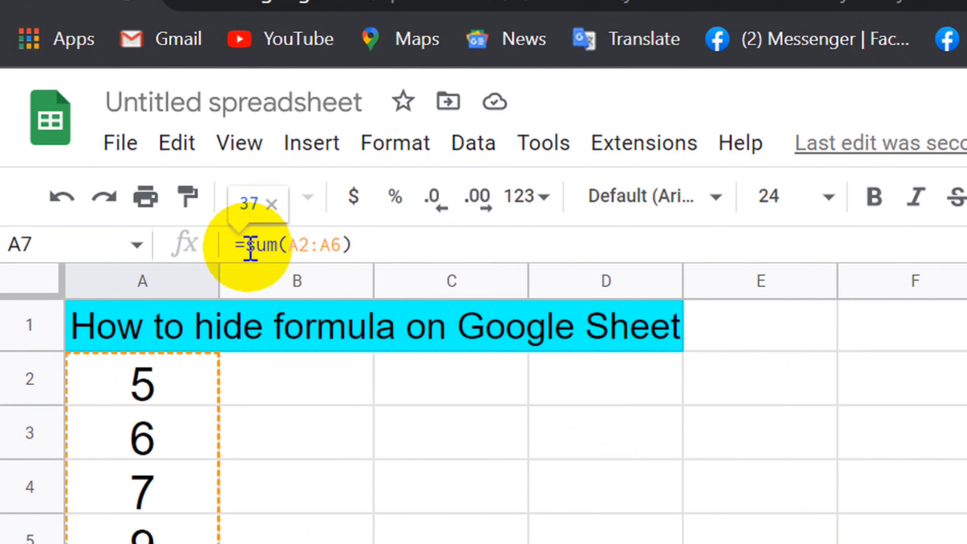
{"action": "type", "text": "{"}
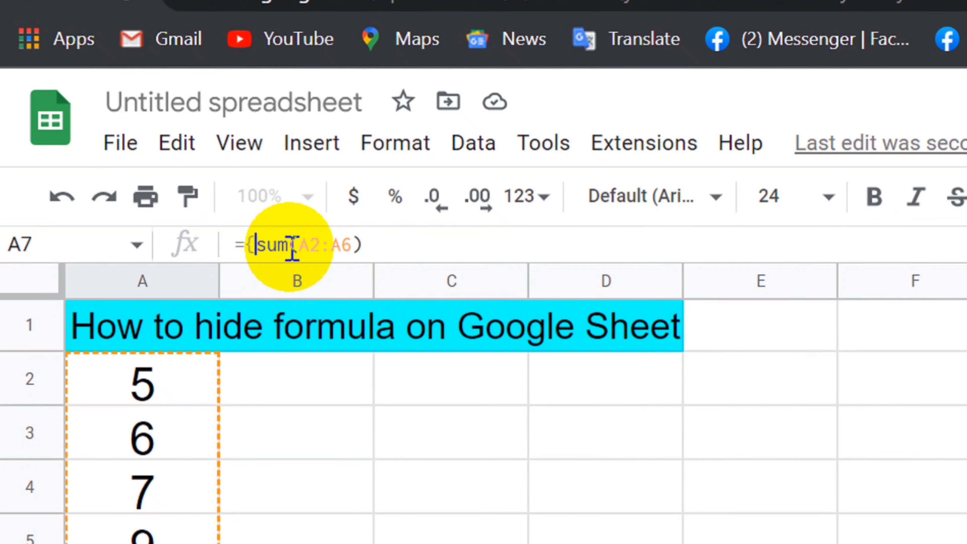
{"action": "mouse_move", "coordinate": [297, 281]}
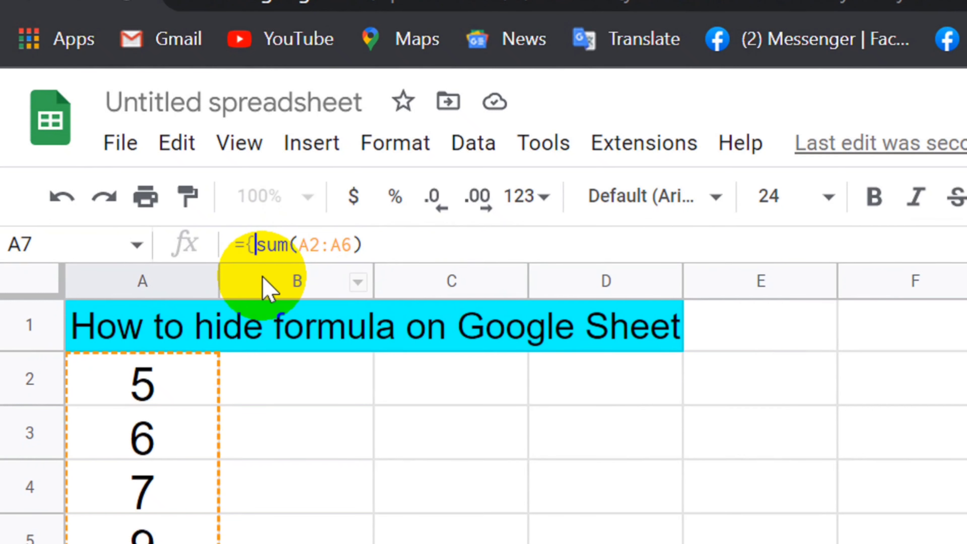
{"action": "type", "text": "\""}
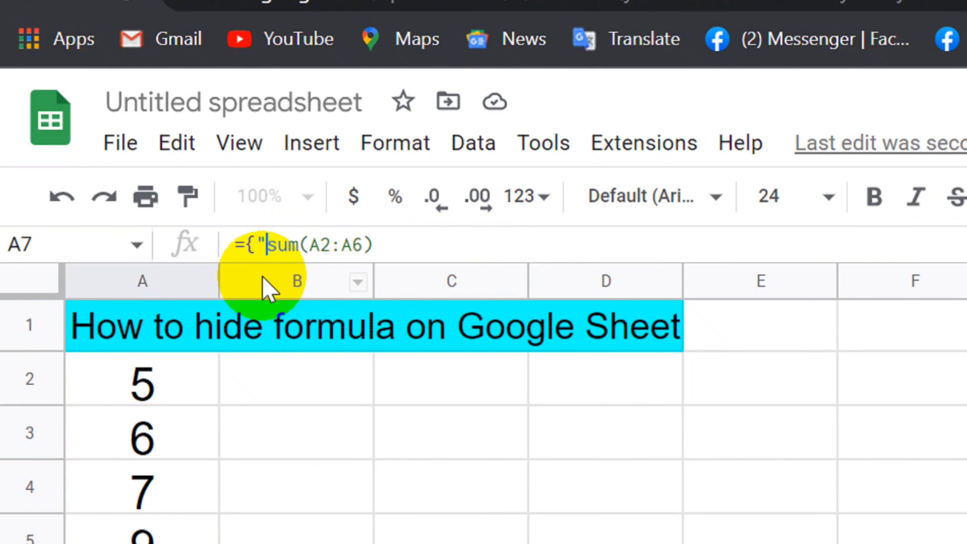
{"action": "type", "text": "\""}
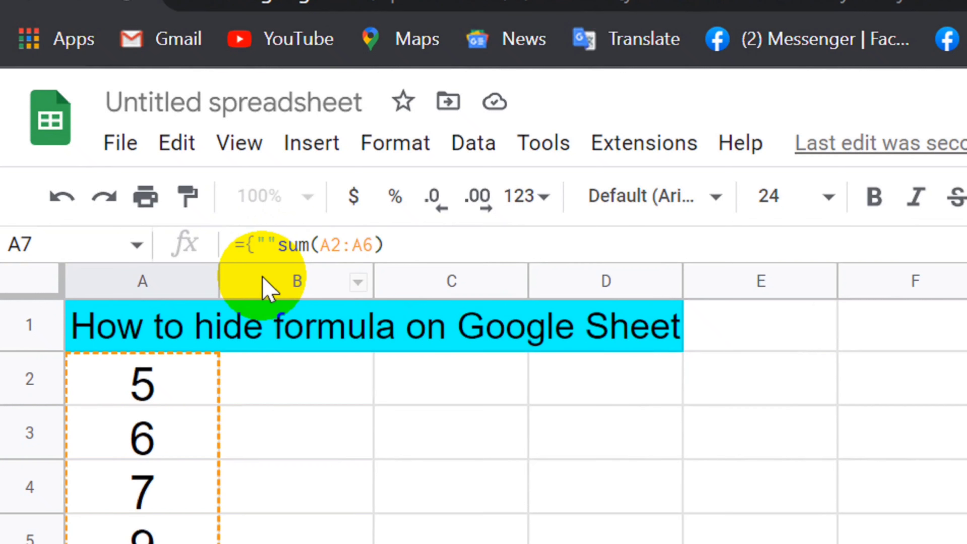
{"action": "type", "text": ";"}
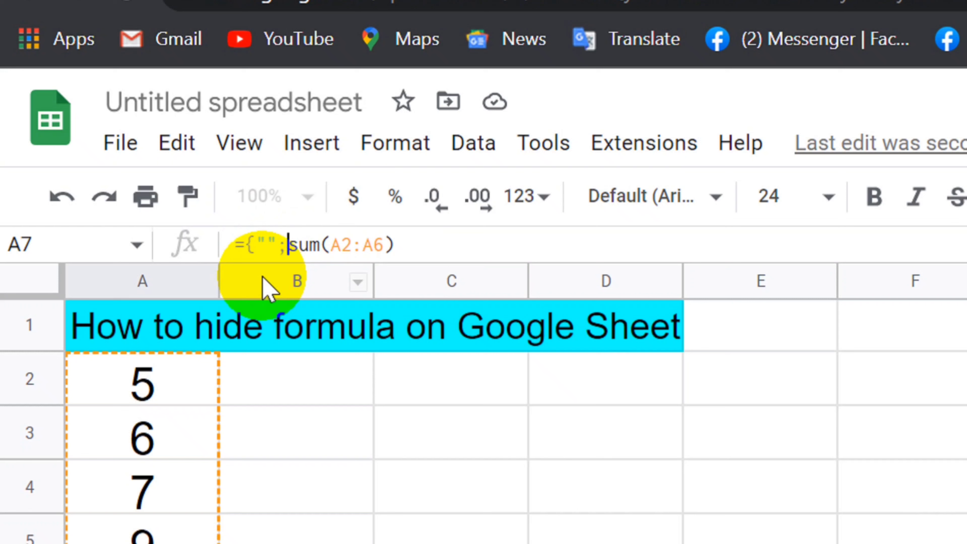
{"action": "left_click", "coordinate": [411, 239]}
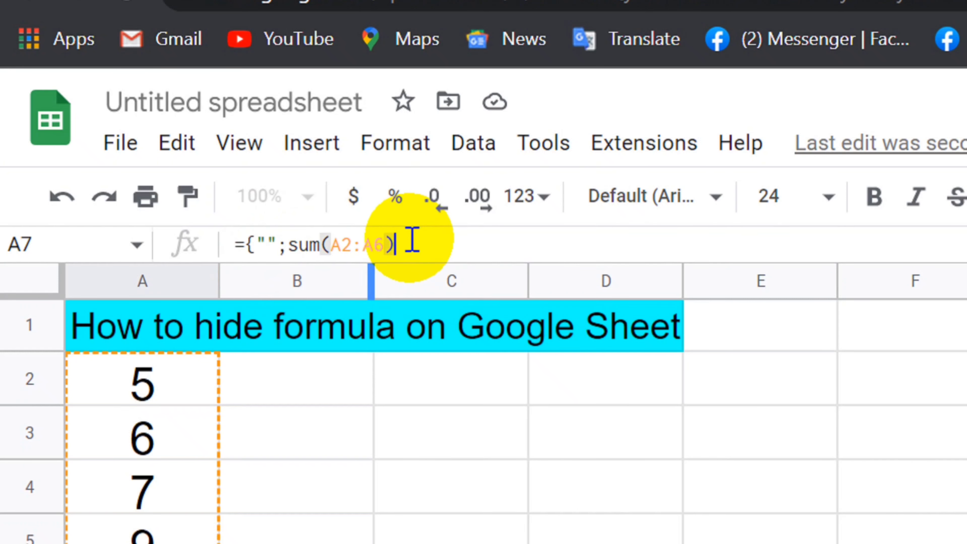
{"action": "type", "text": "}"}
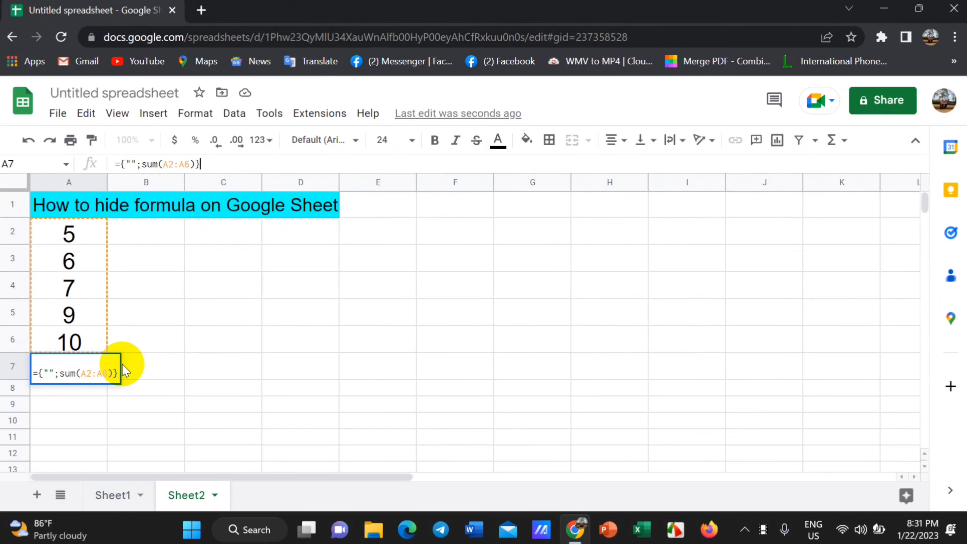
{"action": "key", "text": "Return"}
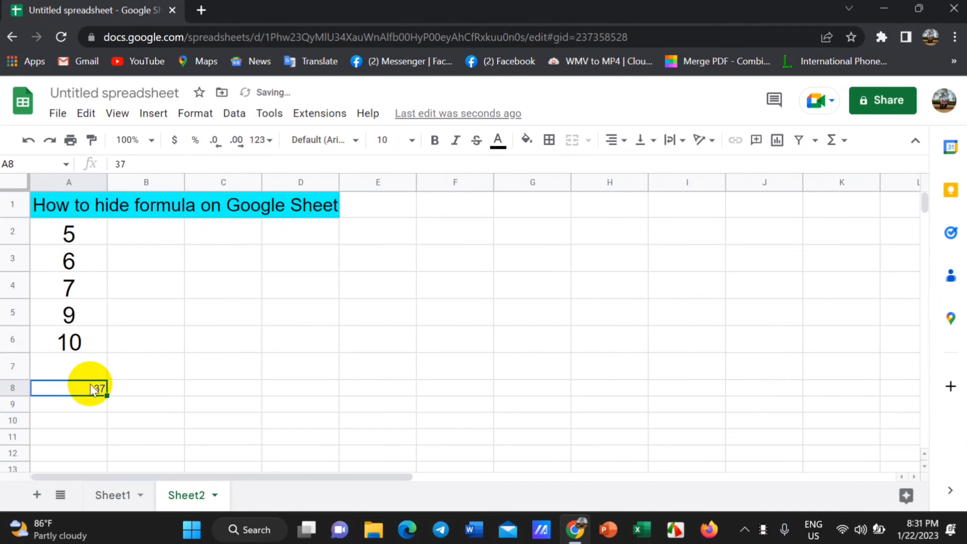
Hide row 7 so the formula cell disappears and 37 sits directly beneath 10.
{"action": "left_click", "coordinate": [11, 366]}
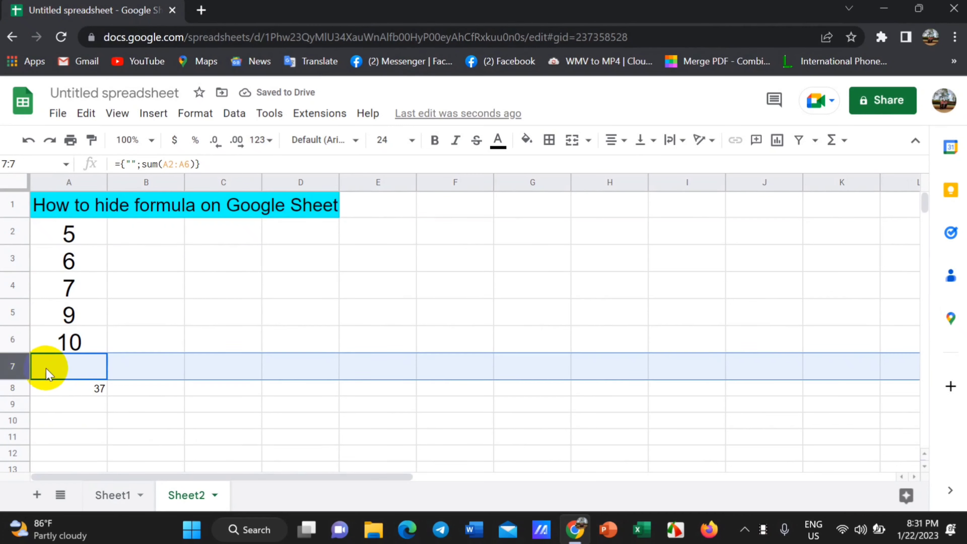
{"action": "left_click", "coordinate": [81, 373]}
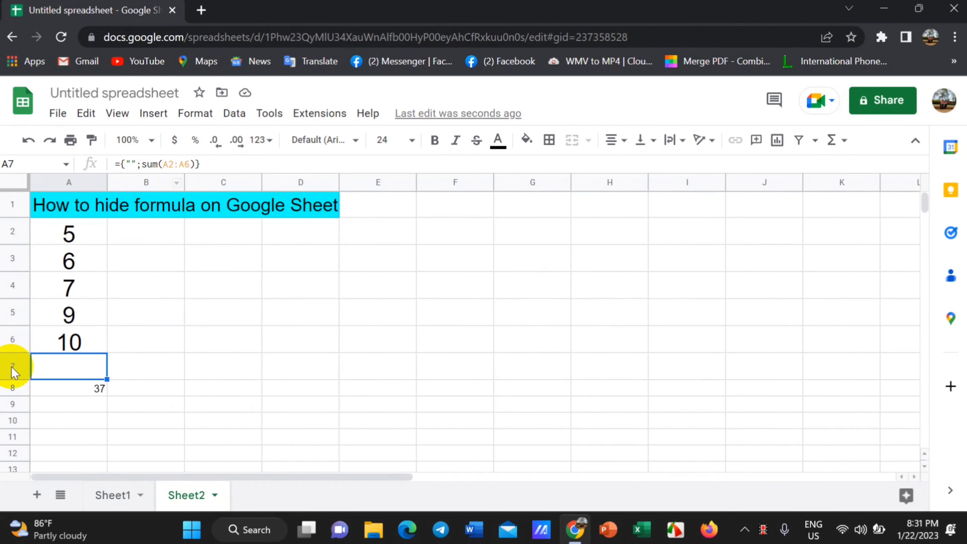
{"action": "right_click", "coordinate": [14, 375]}
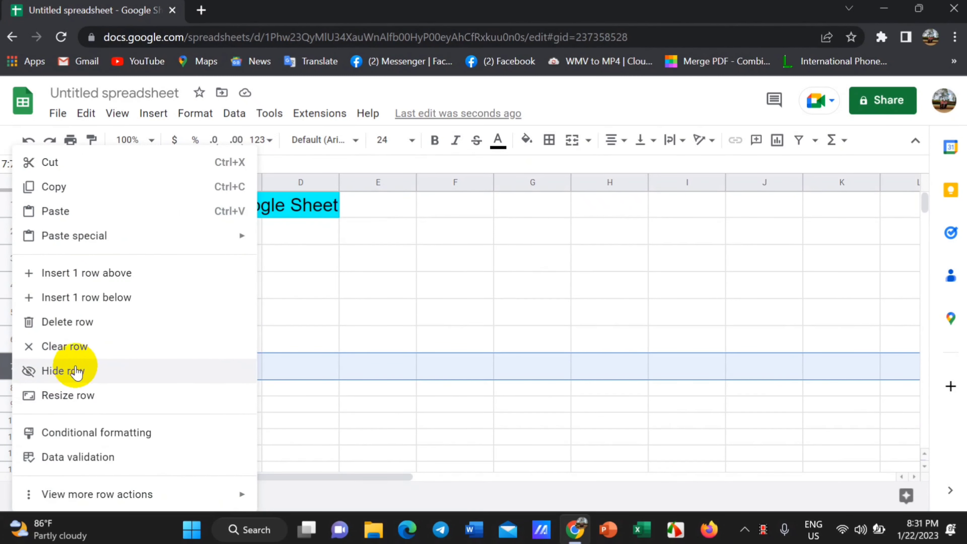
{"action": "left_click", "coordinate": [67, 371]}
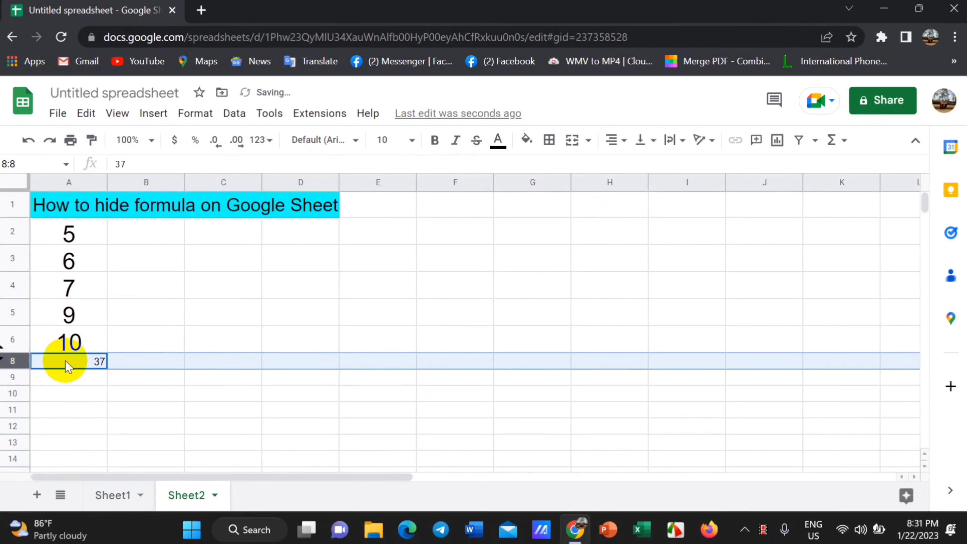
{"action": "left_click", "coordinate": [76, 367]}
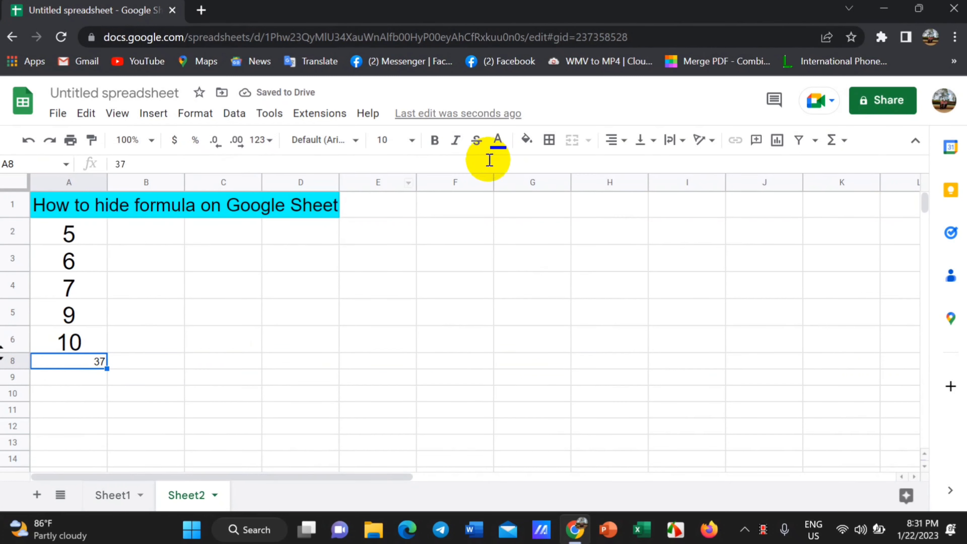
Format the total in A8 with font size 24 and centre alignment.
{"action": "left_click", "coordinate": [407, 148]}
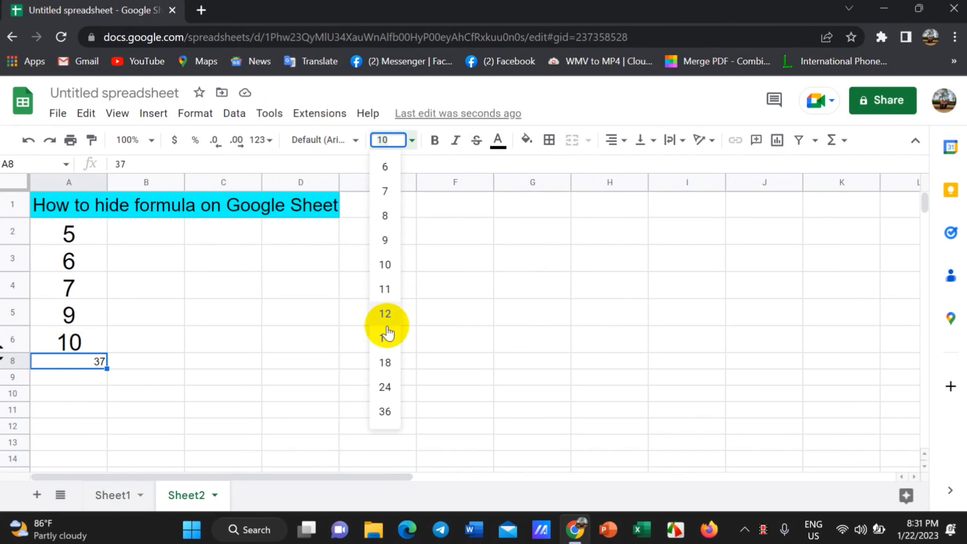
{"action": "left_click", "coordinate": [385, 386]}
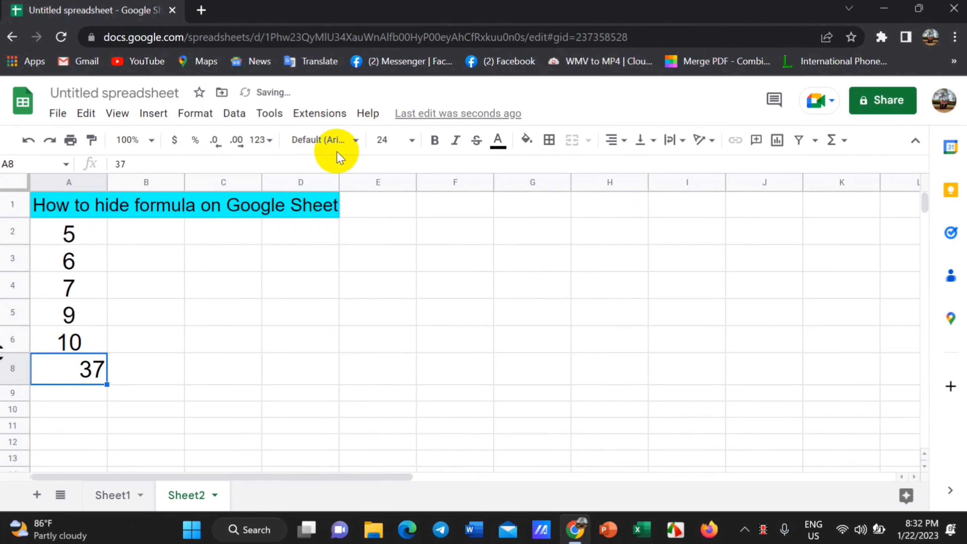
{"action": "left_click", "coordinate": [623, 141]}
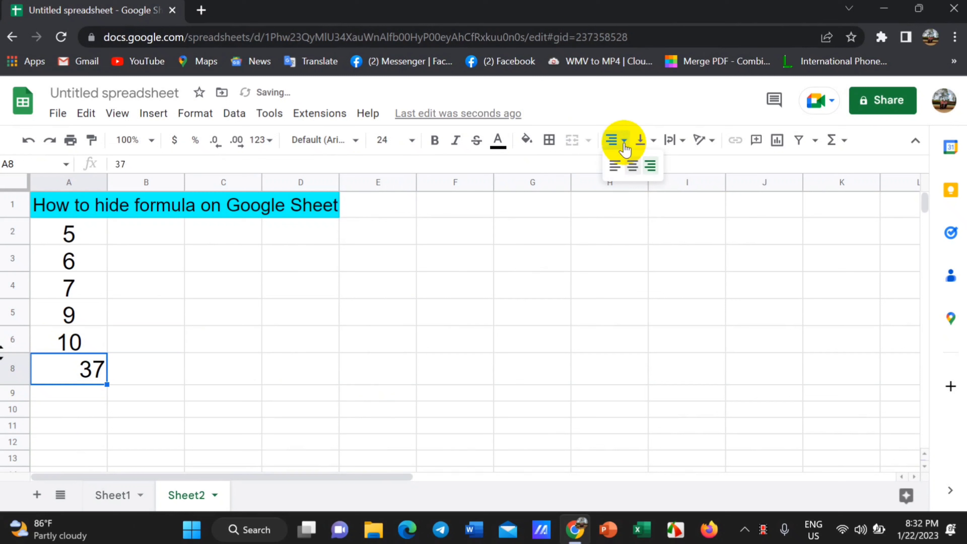
{"action": "left_click", "coordinate": [632, 165]}
Compare the formatted total 37 in A8 with the value 10 in A6.
{"action": "left_click", "coordinate": [157, 393]}
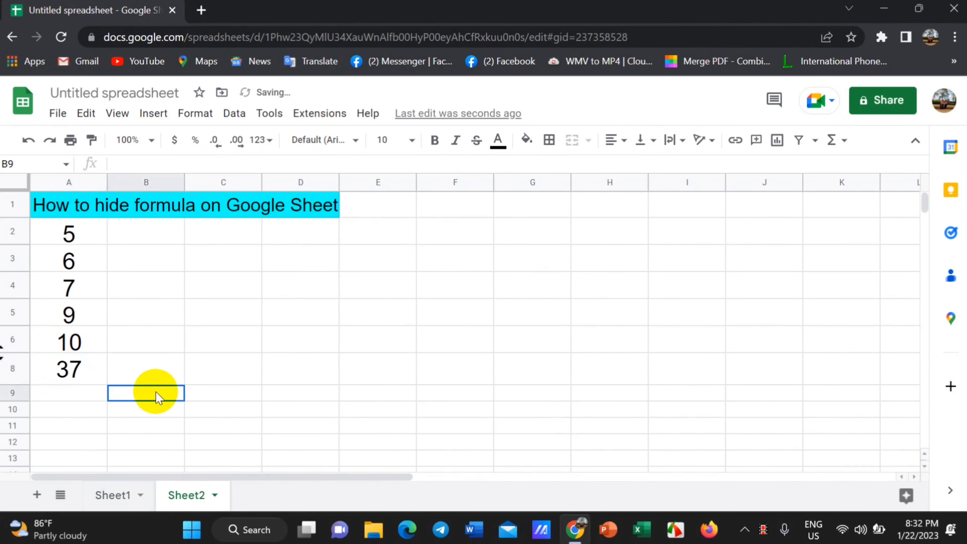
{"action": "left_click", "coordinate": [72, 375]}
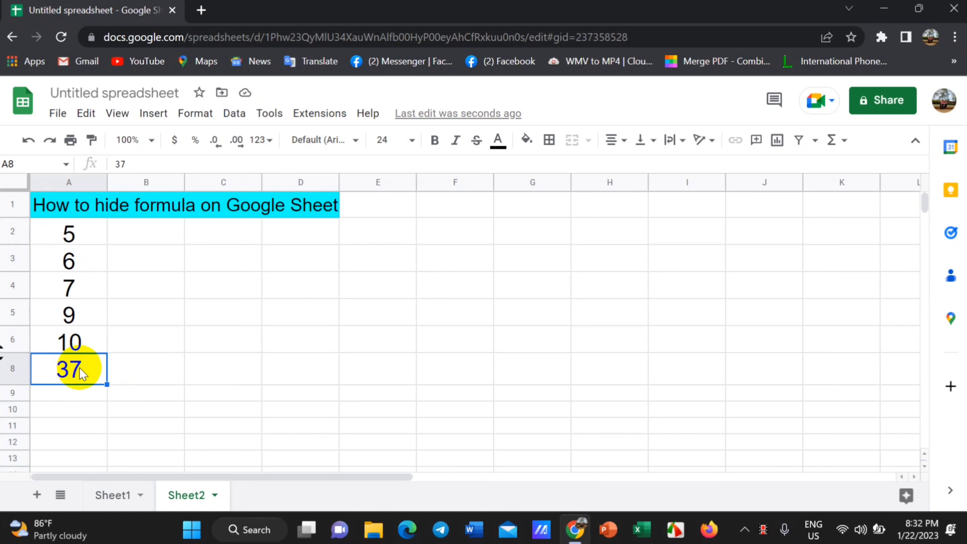
{"action": "left_click", "coordinate": [67, 345]}
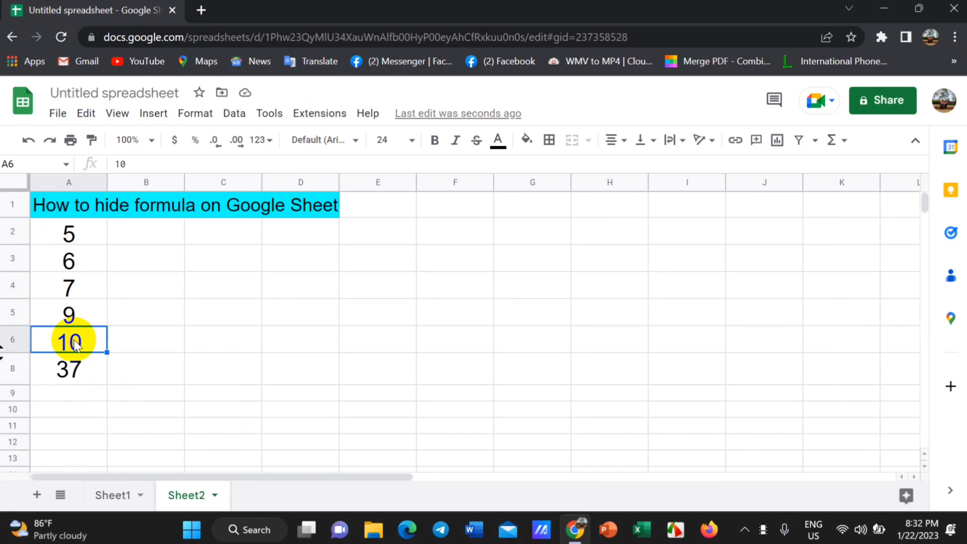
{"action": "left_click", "coordinate": [69, 368]}
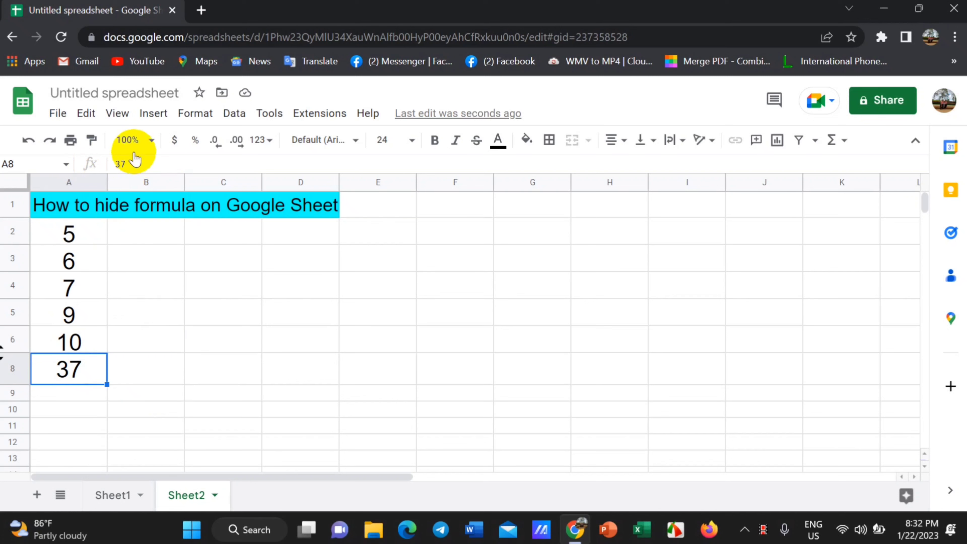
{"action": "left_click", "coordinate": [122, 118]}
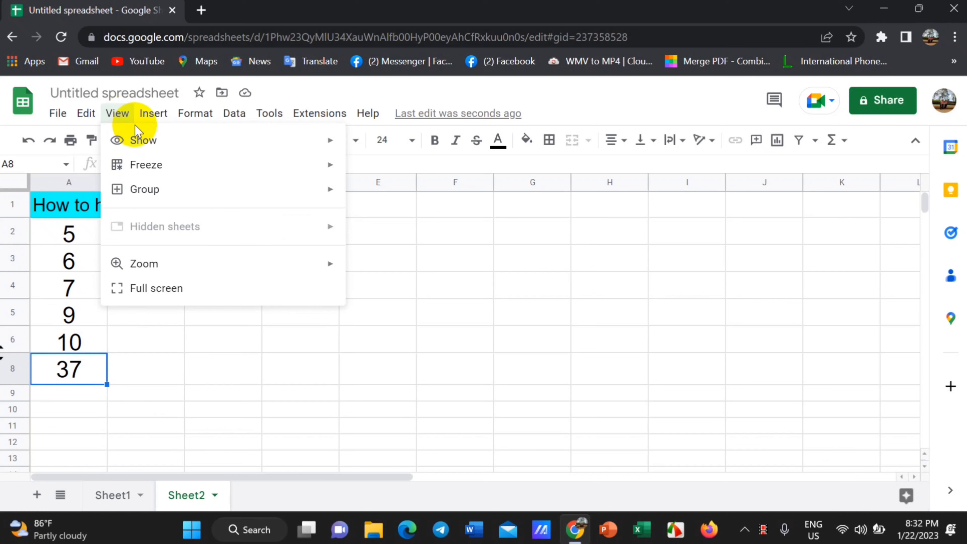
{"action": "mouse_move", "coordinate": [144, 139]}
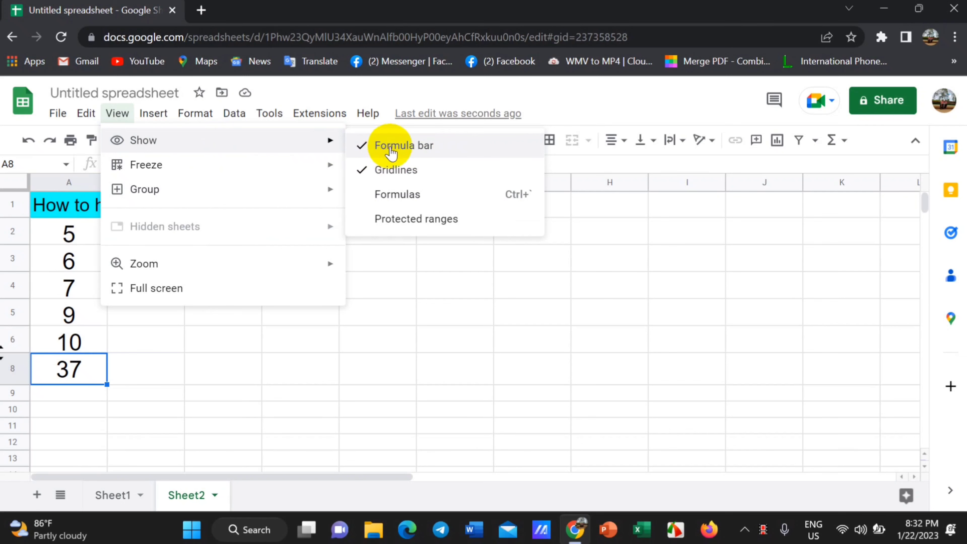
{"action": "left_click", "coordinate": [398, 152]}
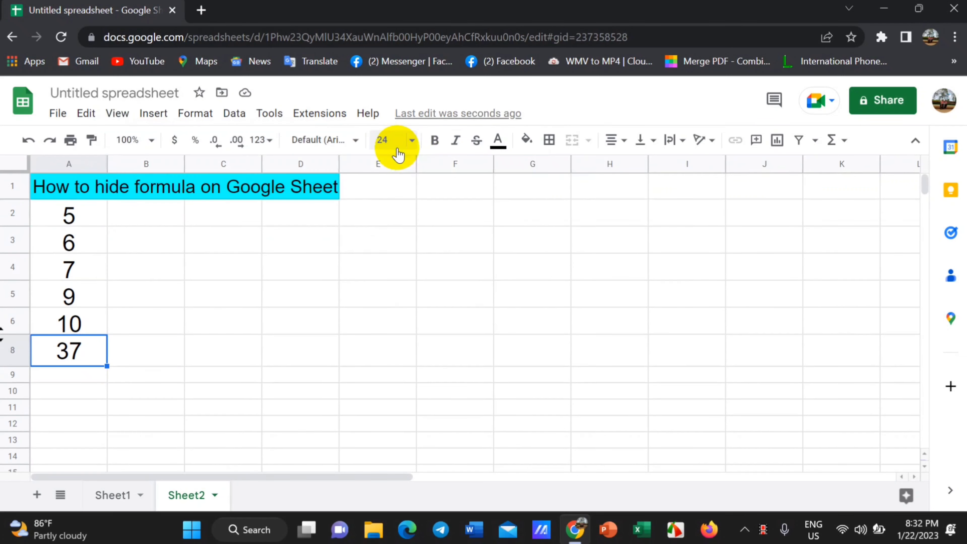
{"action": "left_click", "coordinate": [291, 248]}
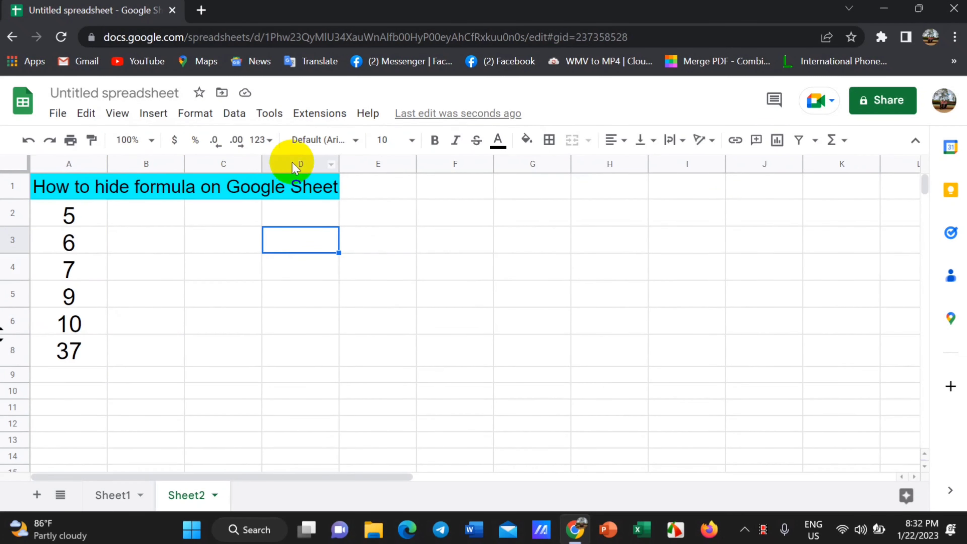
{"action": "left_click", "coordinate": [75, 347]}
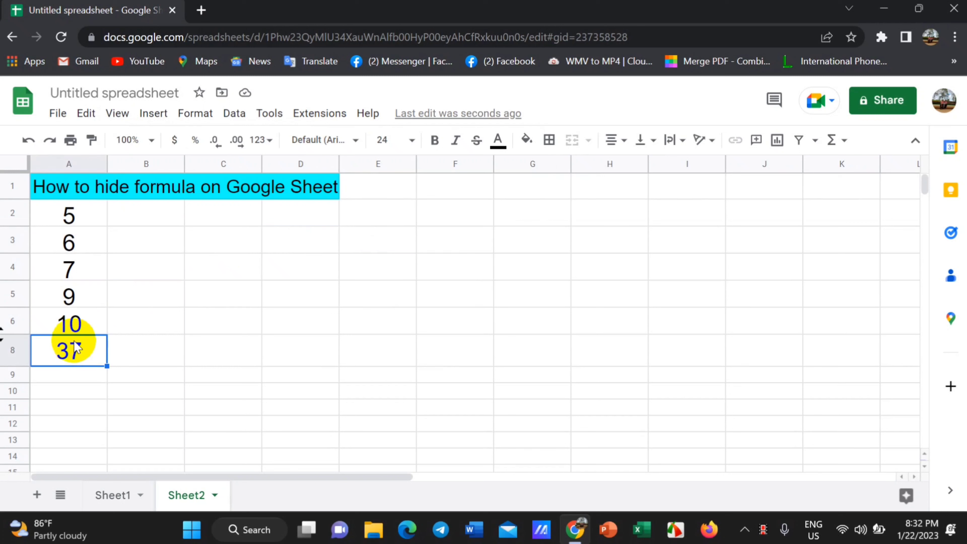
{"action": "left_click", "coordinate": [74, 322]}
{"action": "left_click", "coordinate": [78, 299]}
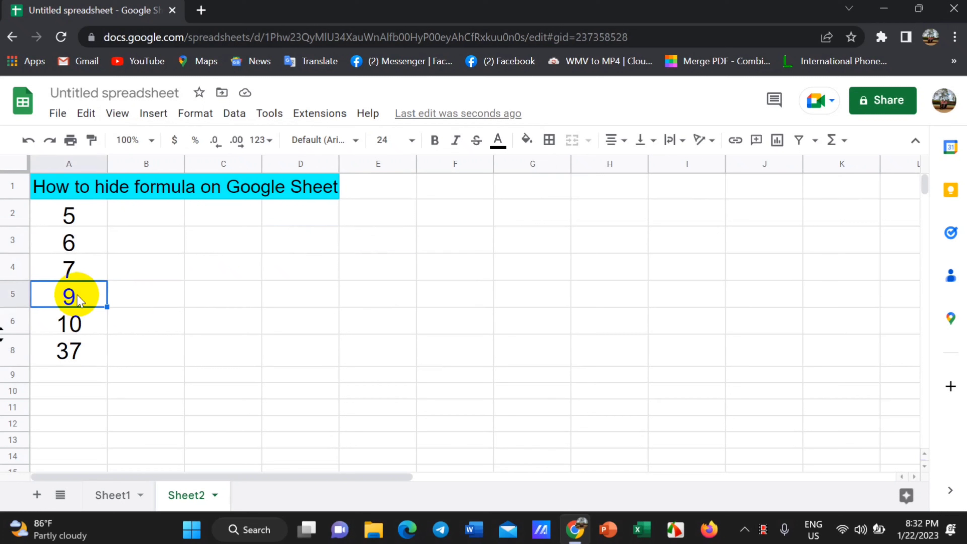
{"action": "left_click", "coordinate": [74, 268]}
{"action": "left_click", "coordinate": [75, 350]}
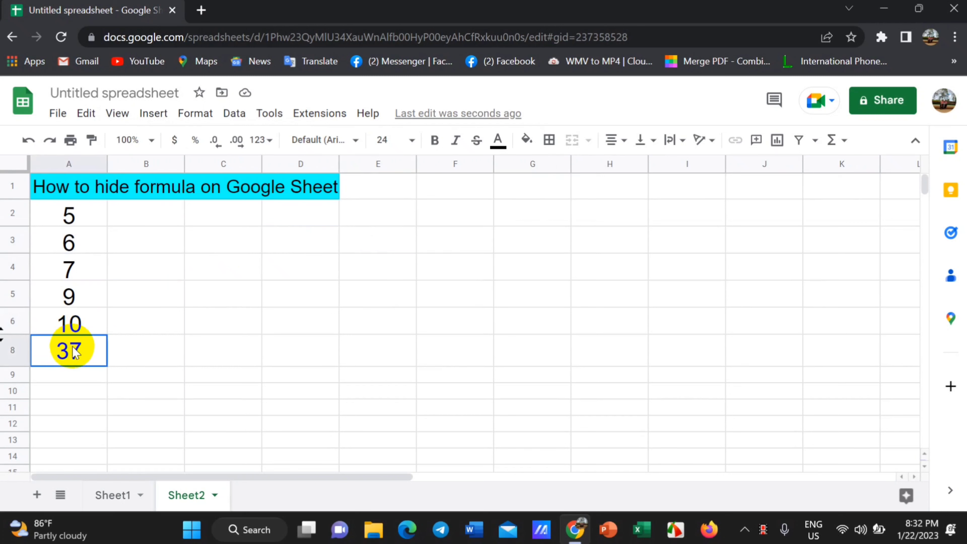
{"action": "left_click", "coordinate": [117, 114]}
{"action": "mouse_move", "coordinate": [143, 140]}
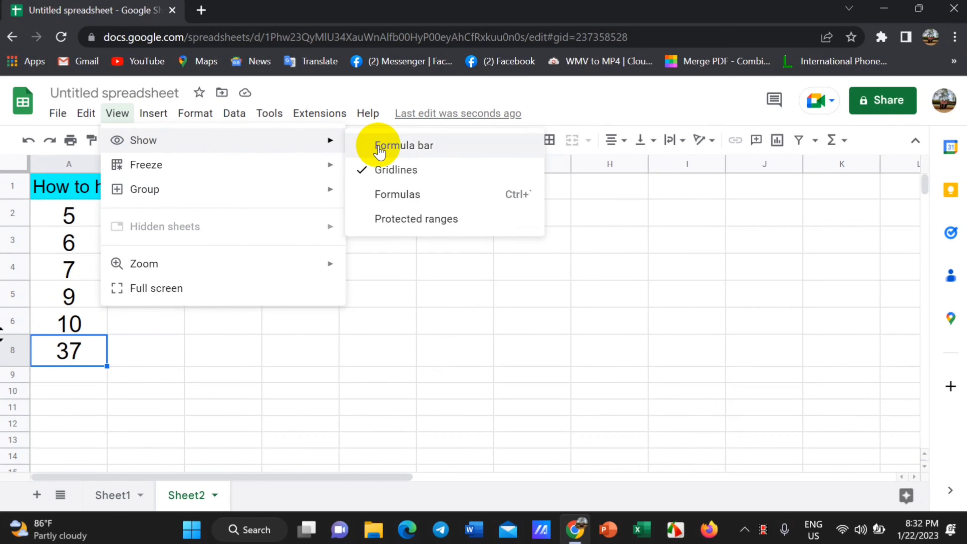
{"action": "left_click", "coordinate": [379, 149]}
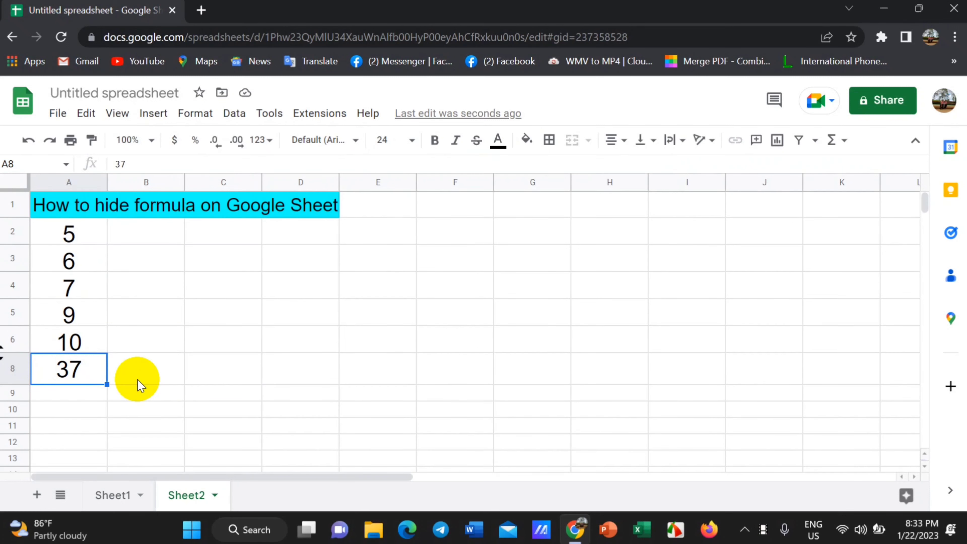
Change A6 from 10 to 20 and A5 from 9 to 30, confirming A8 shows 68.
{"action": "left_click", "coordinate": [78, 345]}
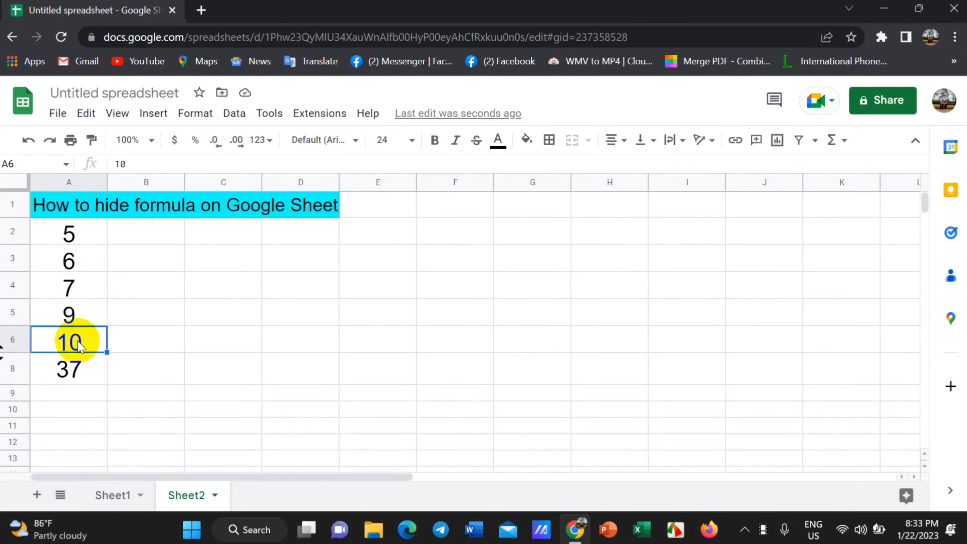
{"action": "type", "text": "2"}
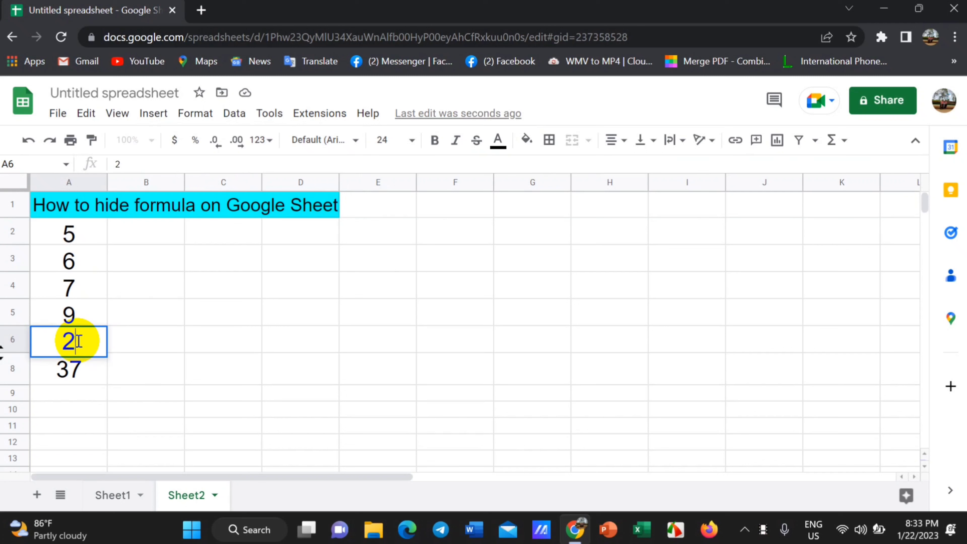
{"action": "type", "text": "0"}
{"action": "key", "text": "Return"}
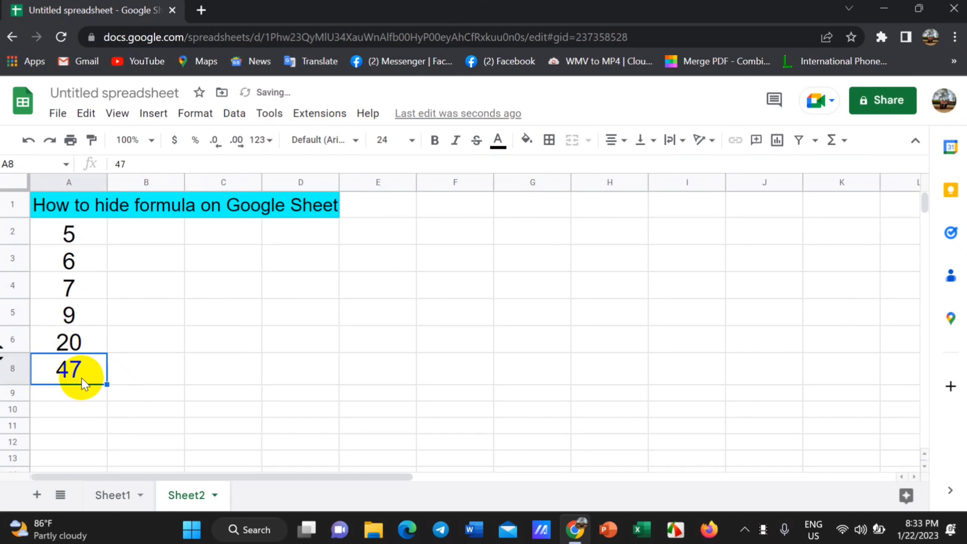
{"action": "left_click", "coordinate": [77, 316]}
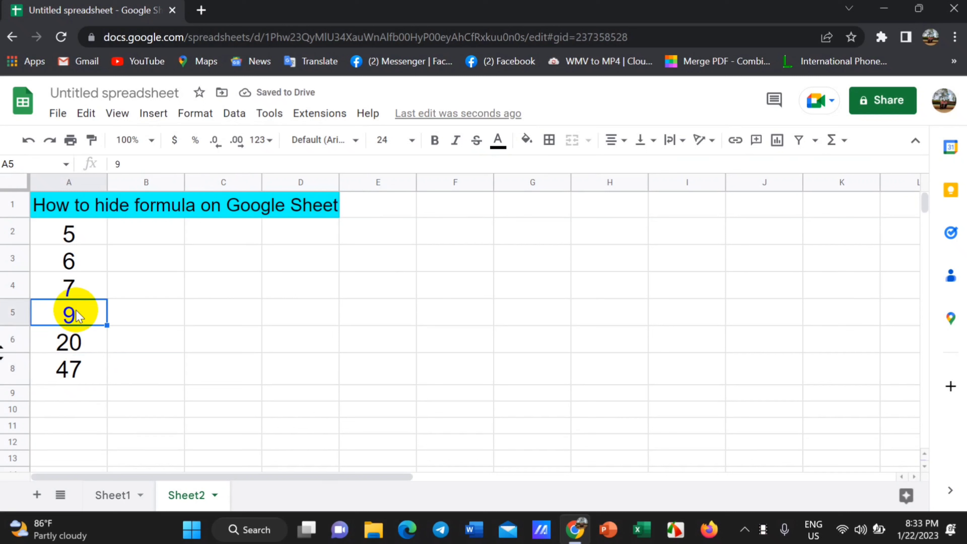
{"action": "type", "text": "30"}
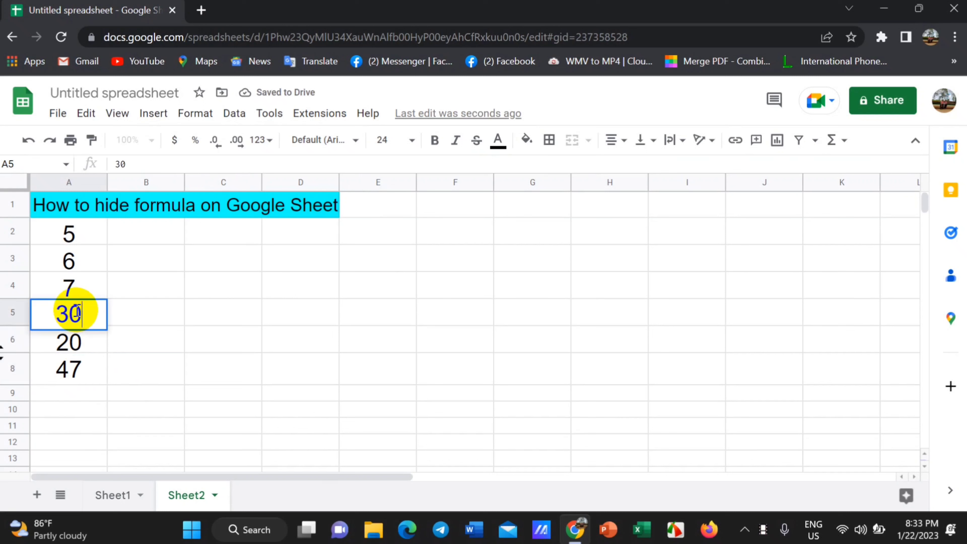
{"action": "key", "text": "Return"}
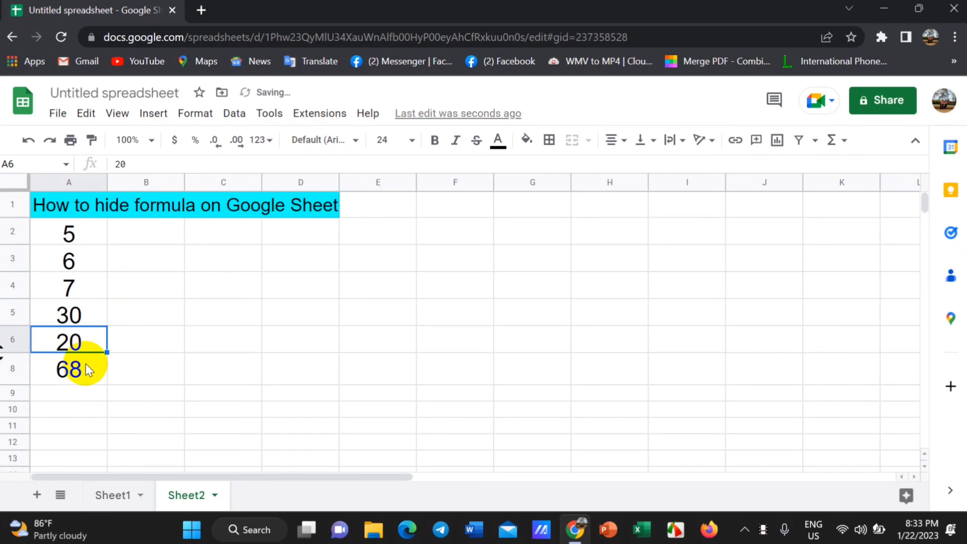
{"action": "left_click", "coordinate": [99, 378]}
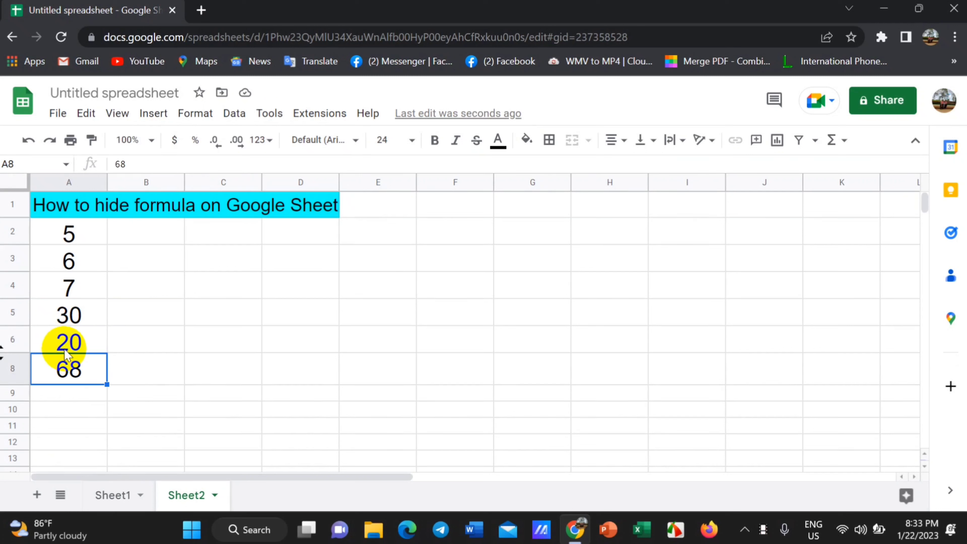
{"action": "left_click", "coordinate": [203, 361]}
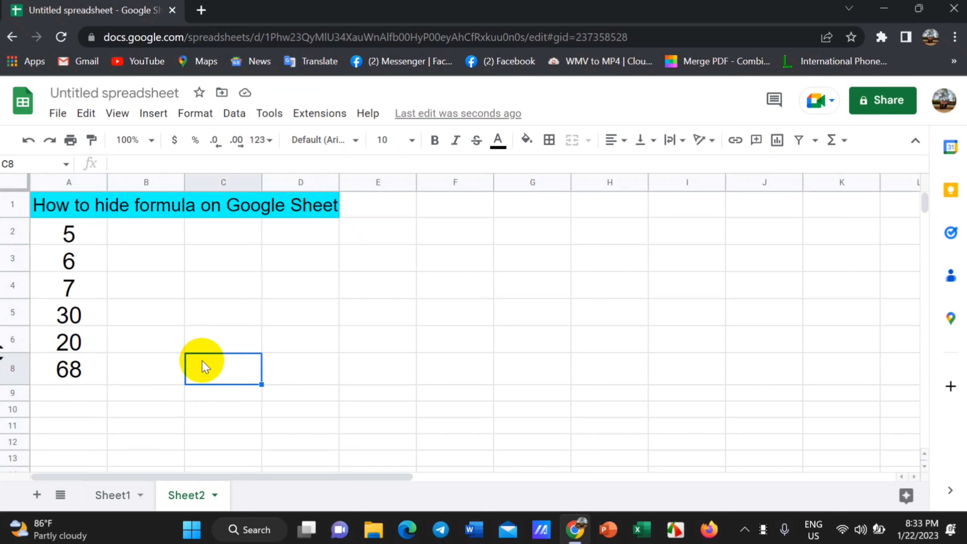